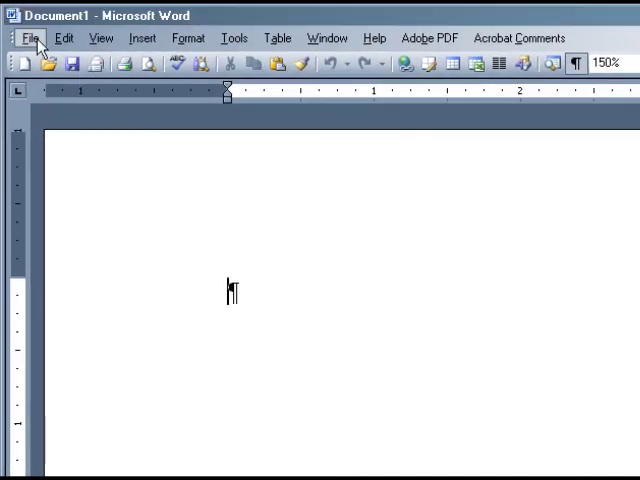
Save the new document as 'My Complete Manuscript' in the Chapters of My Book folder
left_click(32, 38)
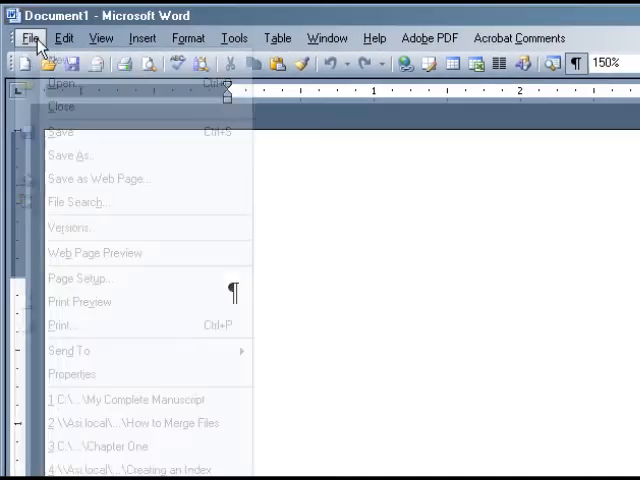
left_click(70, 155)
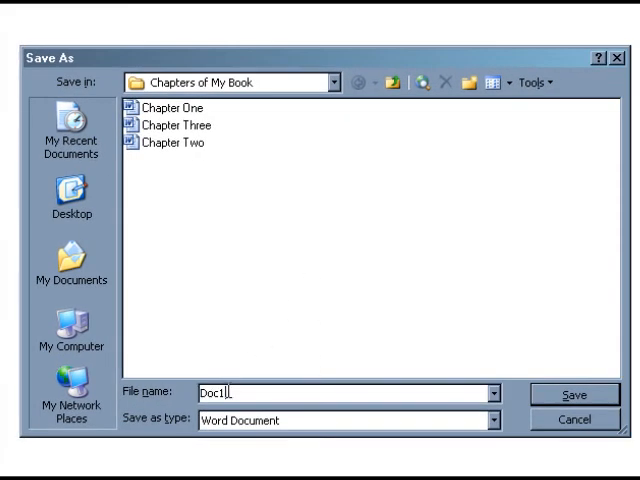
type("My Comp")
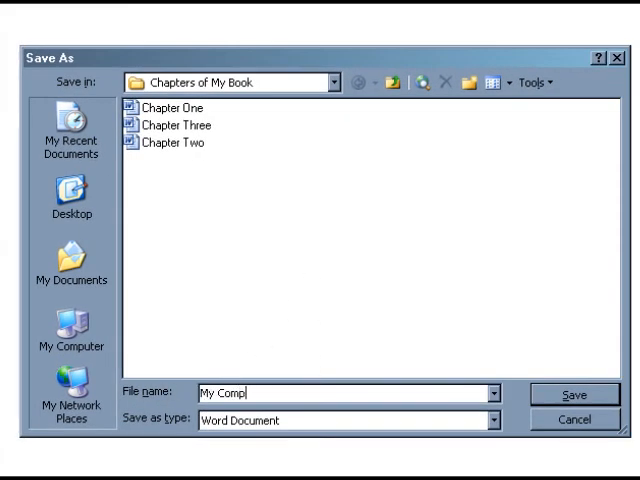
type("lete Manuscript")
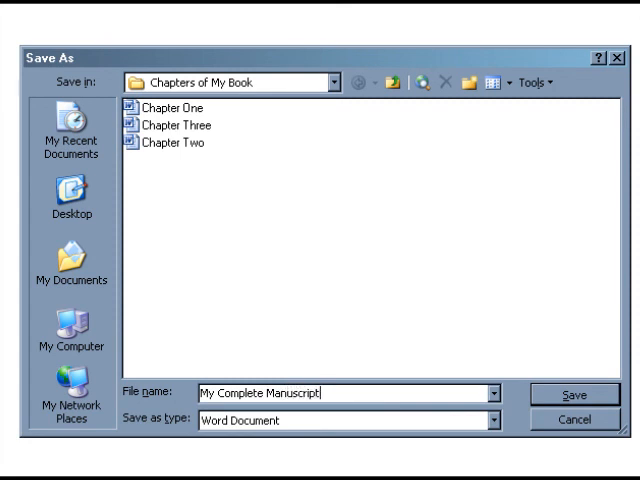
left_click(574, 398)
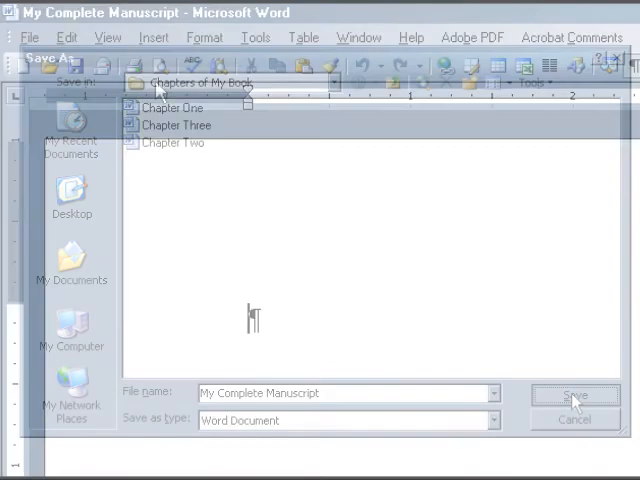
Insert the full contents of the Chapter One file into the manuscript via Insert > File
left_click(152, 38)
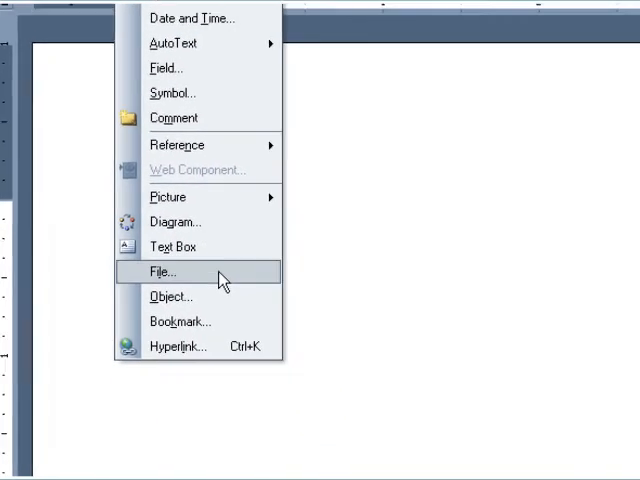
left_click(240, 370)
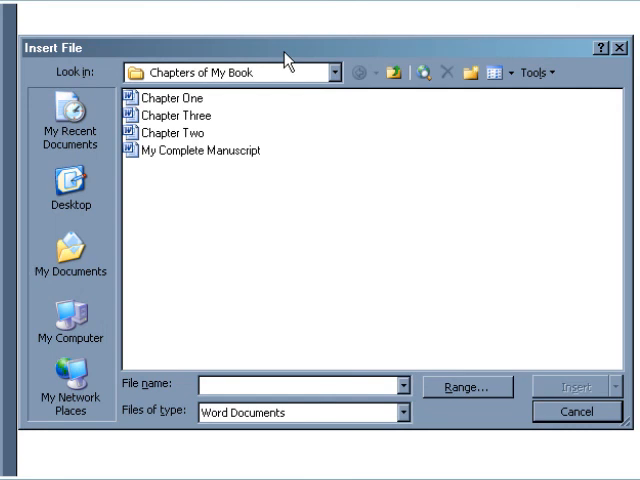
left_click(172, 98)
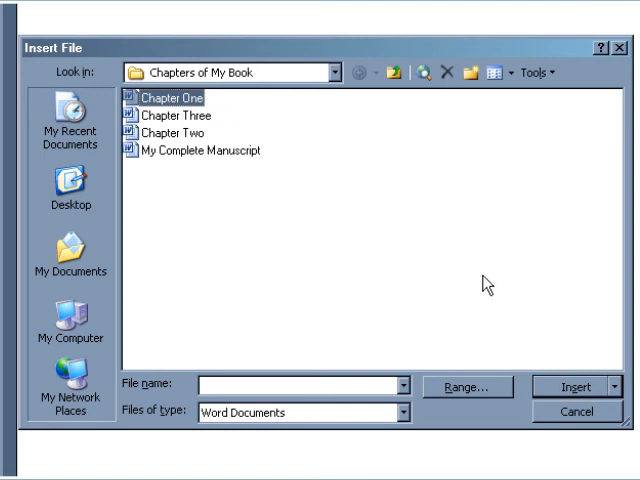
left_click(578, 388)
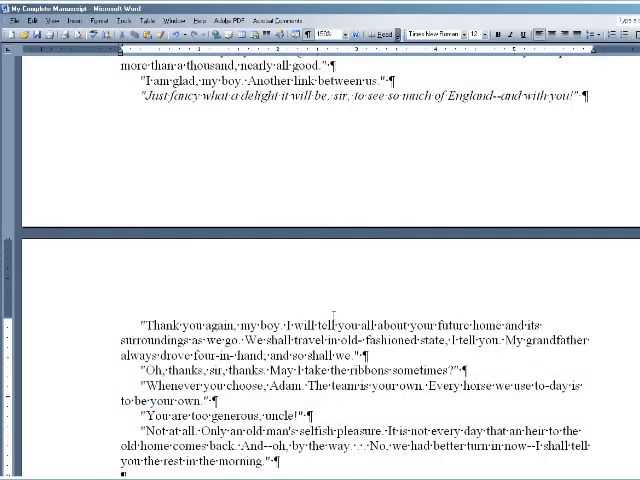
scroll(334, 312, "down", 5)
scroll(334, 312, "down", 3)
scroll(334, 320, "down", 2)
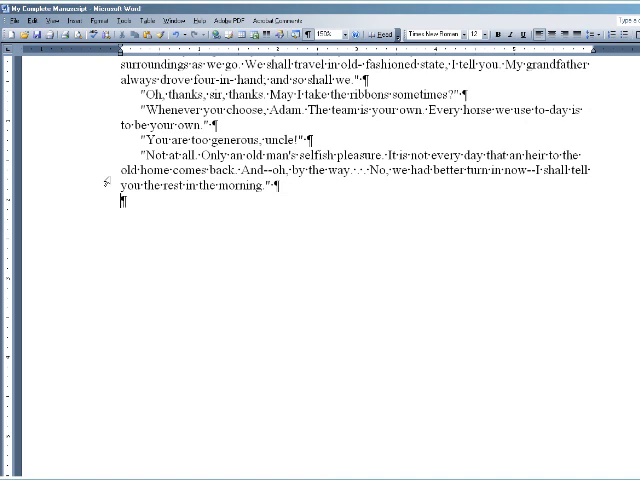
Insert the Chapter Two file at the end of the manuscript after Chapter One
left_click(74, 22)
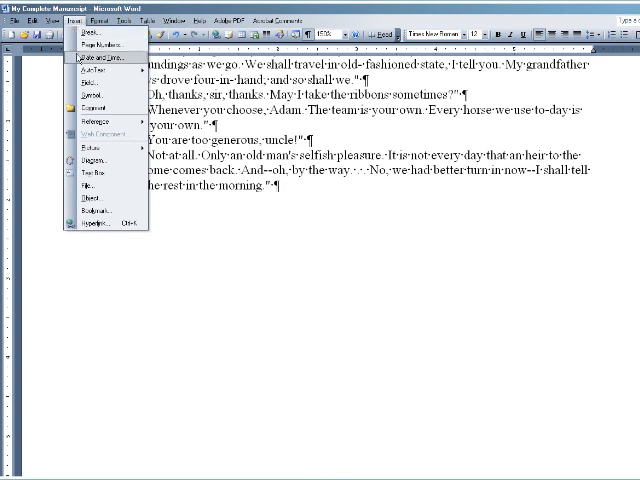
left_click(117, 189)
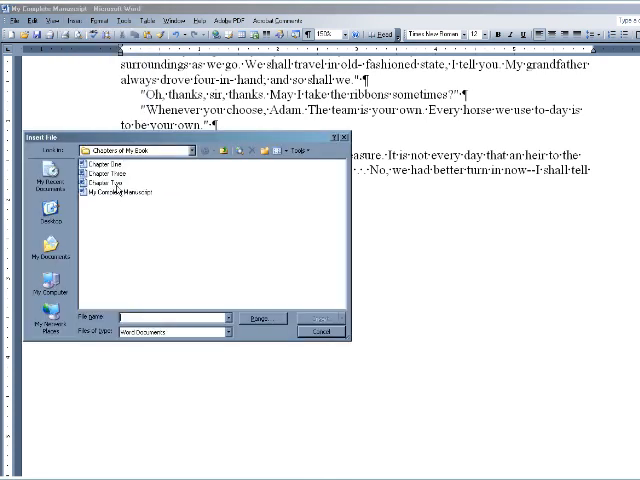
left_click(106, 182)
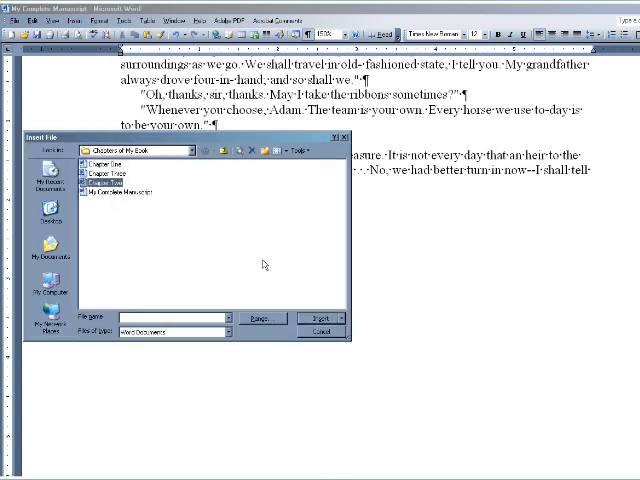
left_click(320, 318)
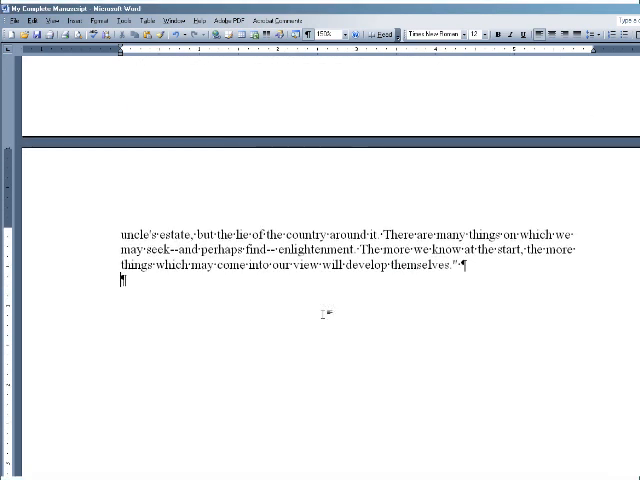
Insert the Chapter Three file after Chapter Two
left_click(73, 20)
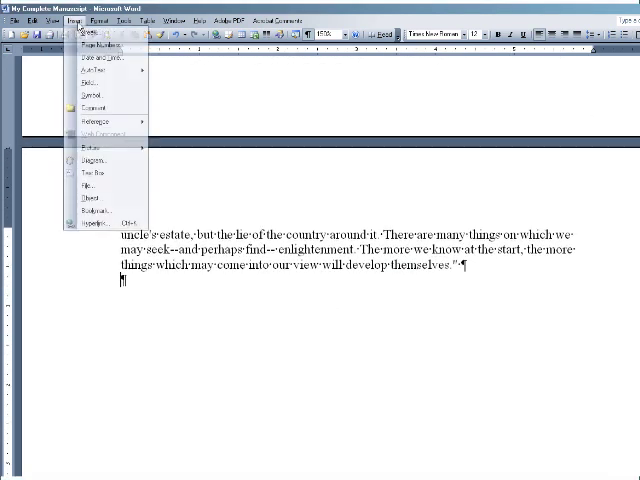
left_click(90, 185)
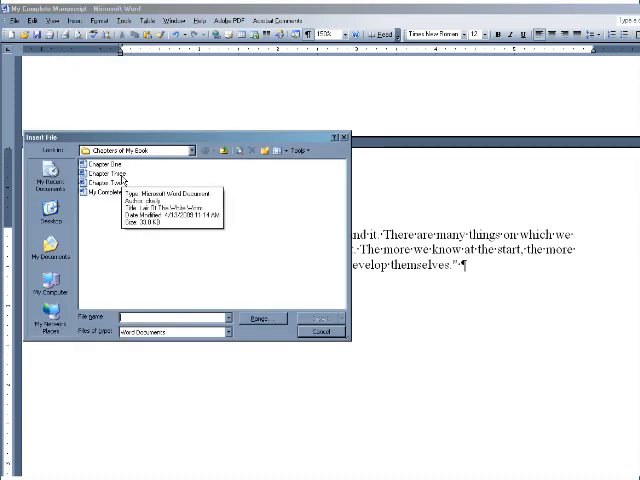
double_click(107, 174)
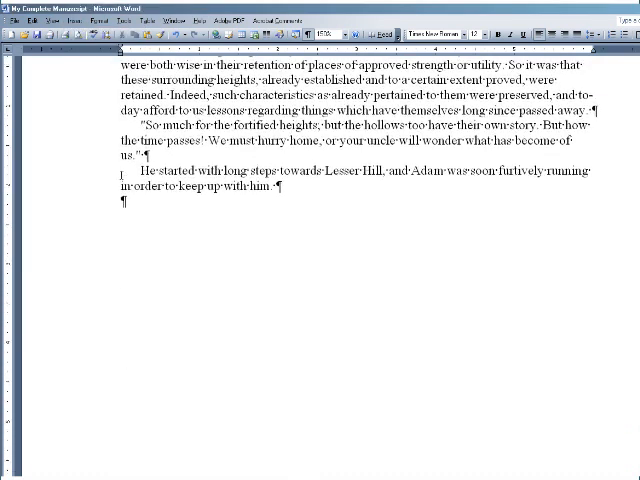
scroll(300, 150, "up", 15)
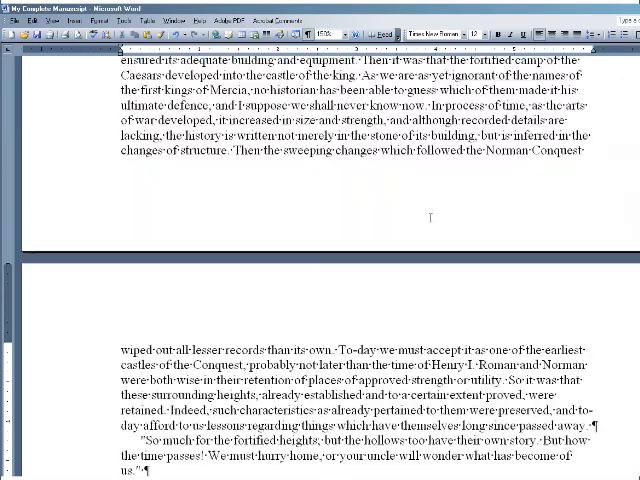
scroll(430, 217, "up", 5)
scroll(430, 217, "up", 5)
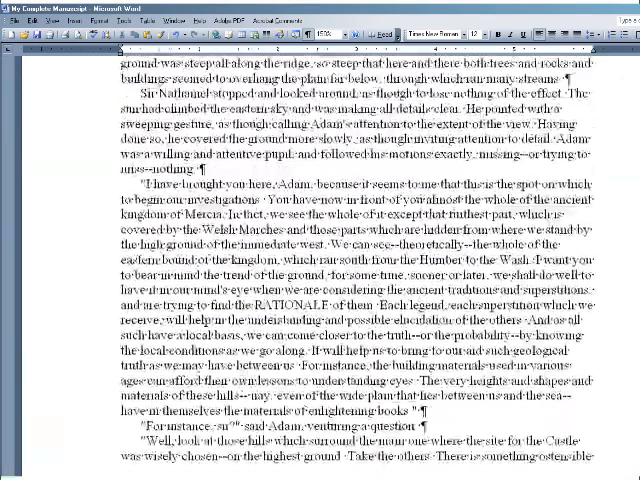
scroll(430, 217, "up", 5)
scroll(430, 217, "up", 3)
scroll(430, 217, "down", 5)
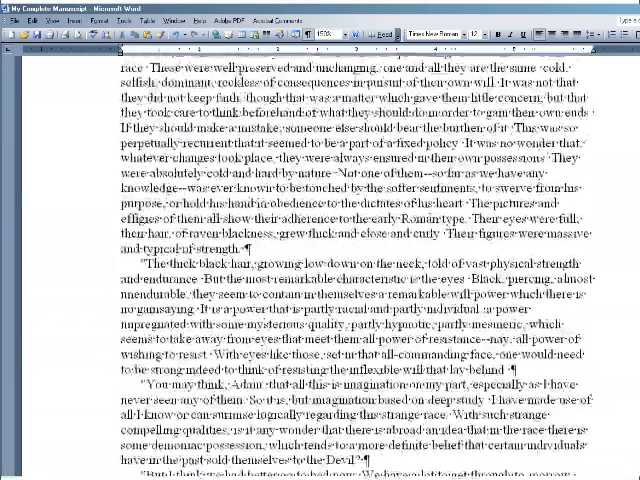
scroll(430, 217, "down", 5)
scroll(430, 217, "down", 5)
scroll(430, 217, "up", 5)
scroll(430, 217, "up", 5)
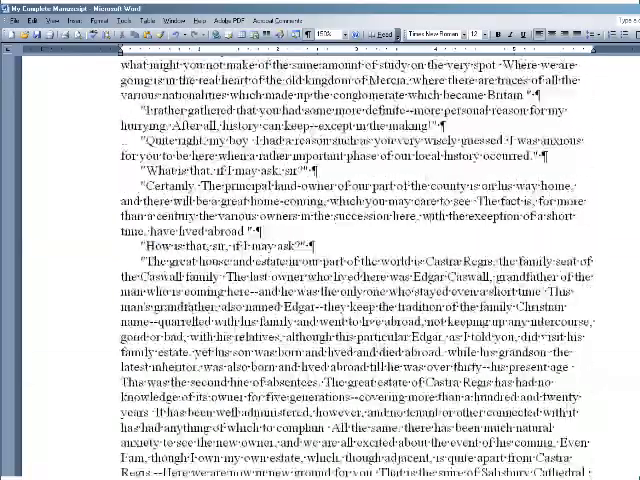
scroll(430, 217, "up", 5)
scroll(430, 217, "up", 5)
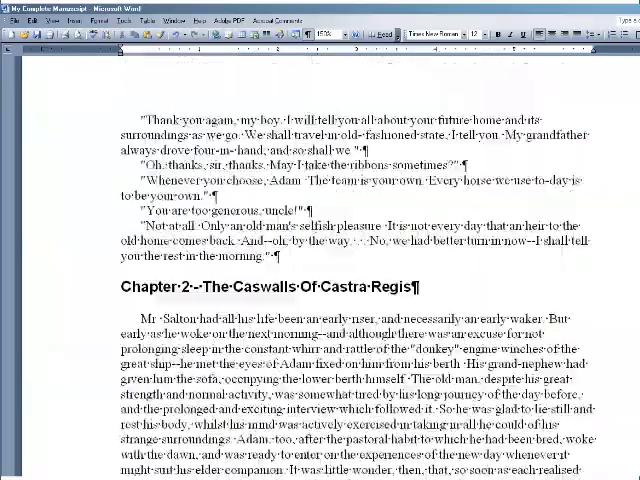
scroll(430, 217, "down", 5)
scroll(430, 217, "down", 5)
scroll(430, 217, "down", 5)
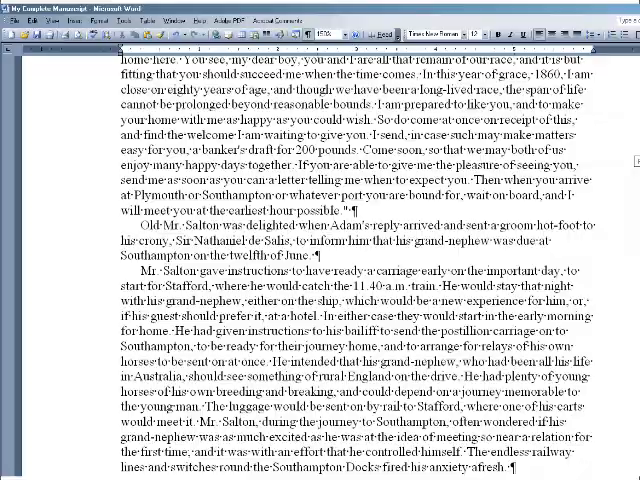
scroll(430, 217, "up", 5)
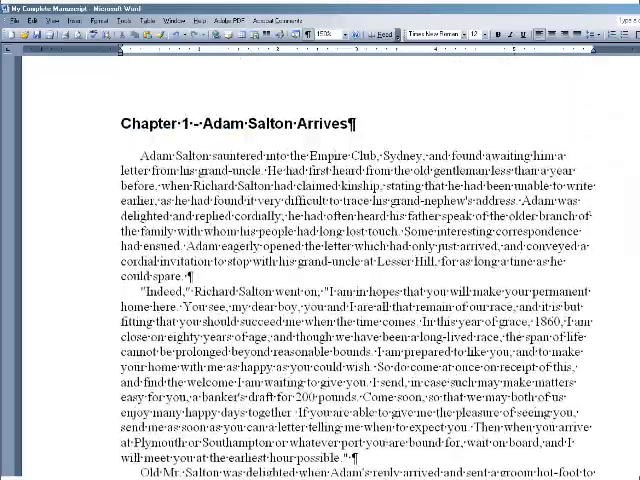
scroll(430, 217, "down", 5)
scroll(430, 217, "down", 5)
scroll(430, 217, "down", 5)
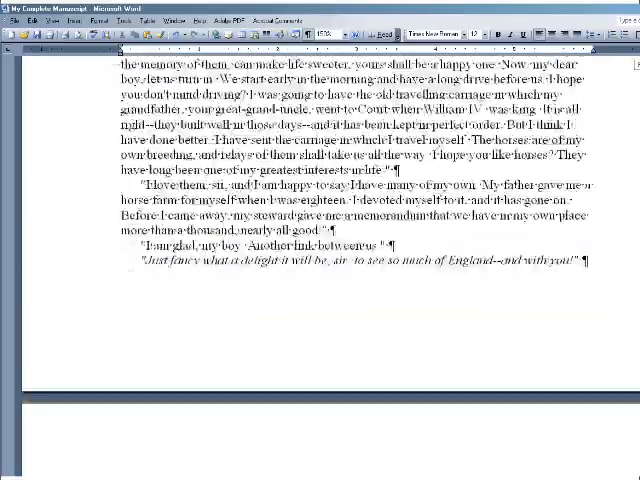
scroll(430, 217, "down", 5)
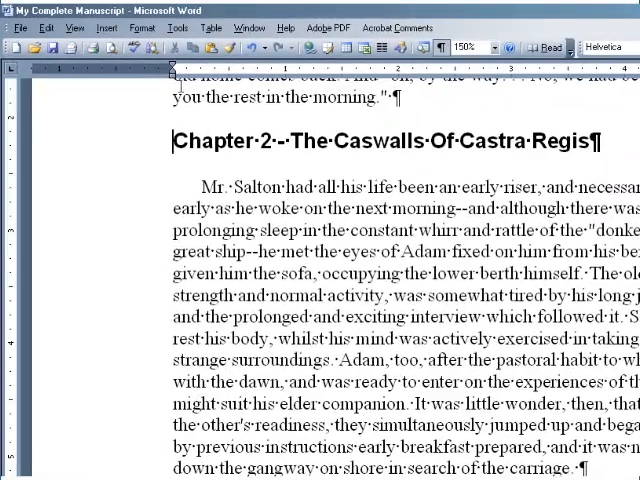
Insert a page break before the Chapter 2 heading so it starts a new page
left_click(107, 27)
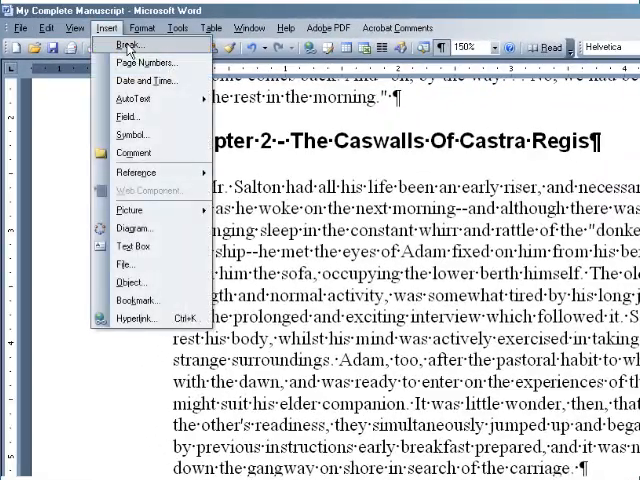
left_click(128, 45)
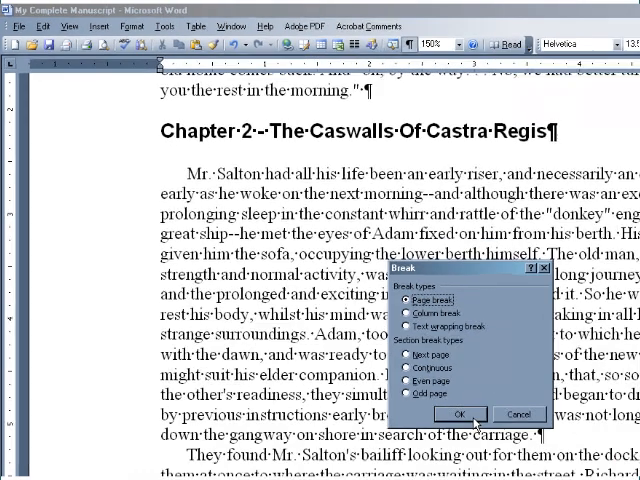
left_click(495, 446)
scroll(321, 285, "down", 3)
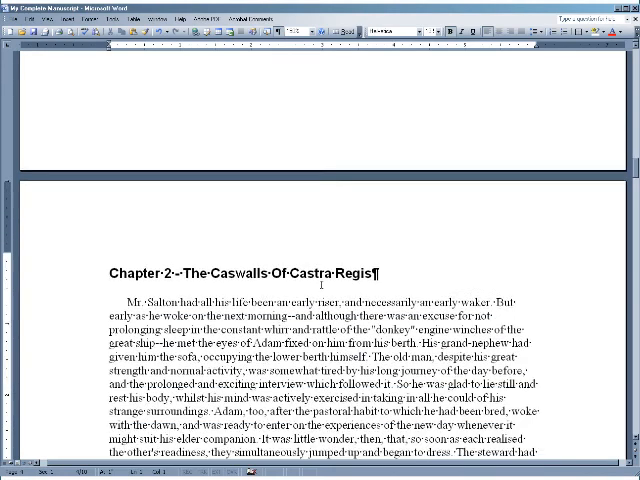
scroll(321, 285, "down", 2)
scroll(321, 285, "down", 3)
scroll(321, 285, "down", 3)
scroll(321, 285, "down", 3)
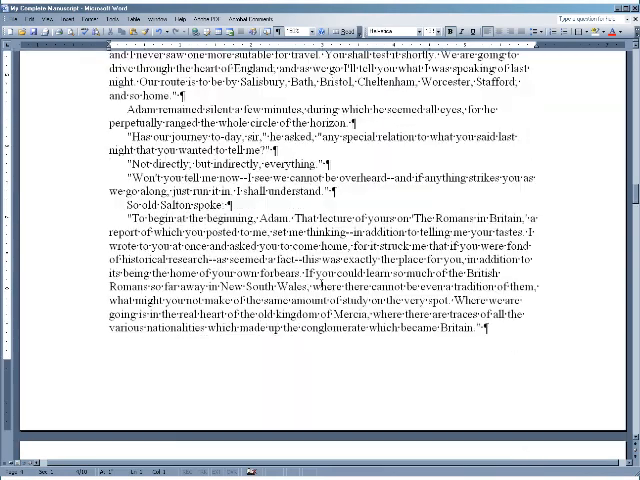